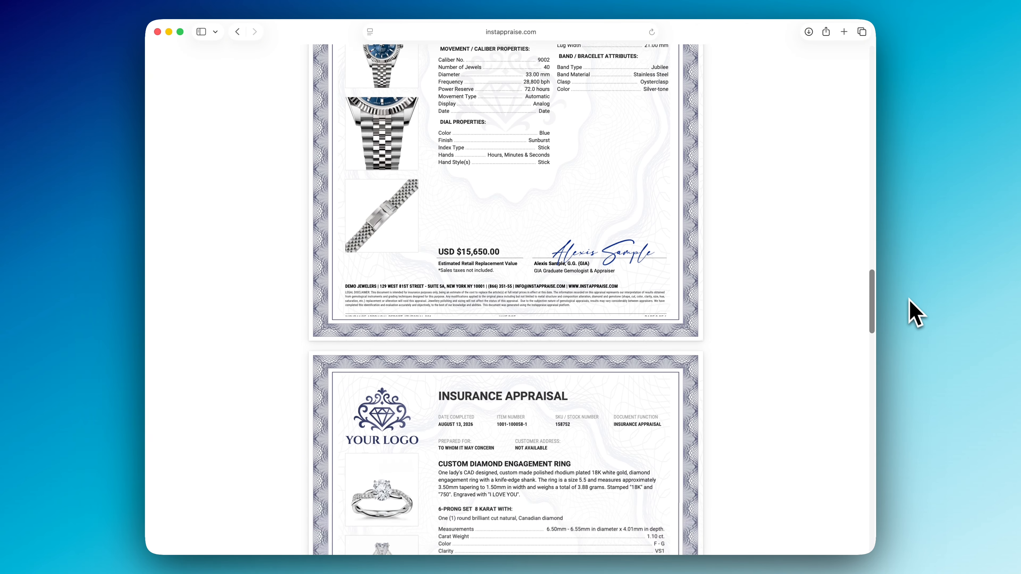
pyautogui.moveTo(924, 365); pyautogui.dragTo(927, 406)
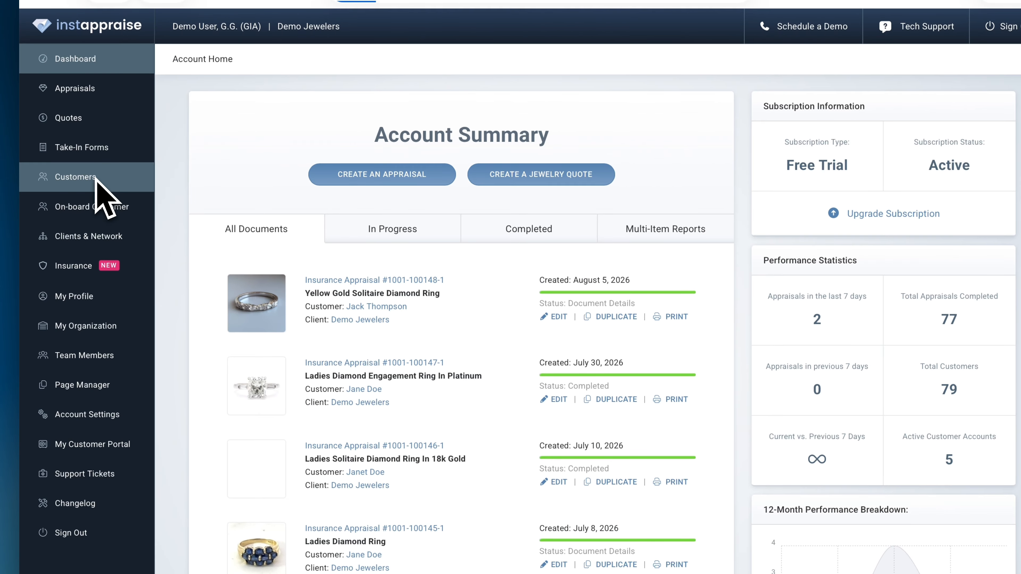
# Open the demo customer's profile from the Customers list and start creating a multi-item report for them.
pyautogui.click(28, 221)
pyautogui.scroll(-20, 499, 294)
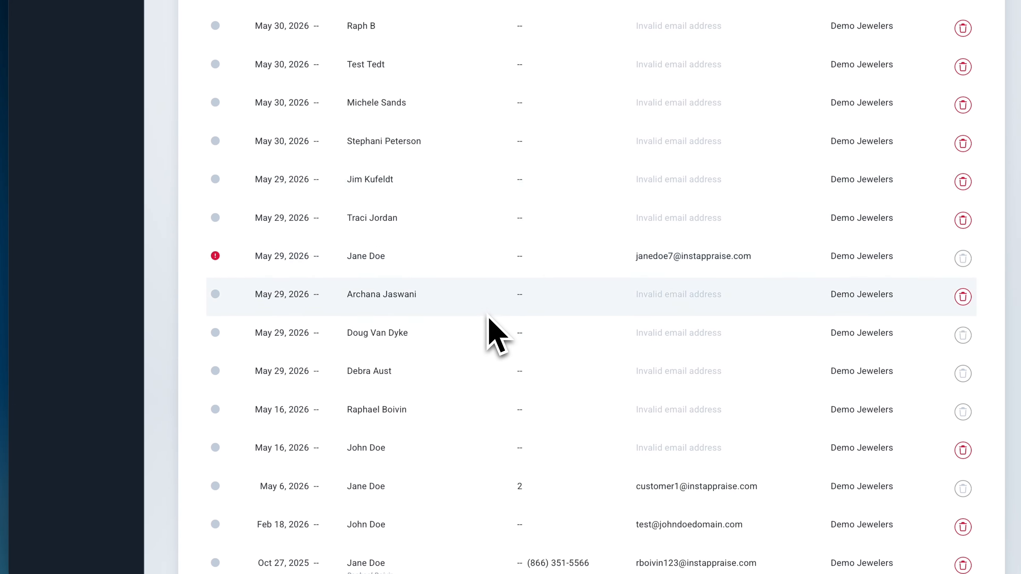
pyautogui.scroll(-1, 488, 318)
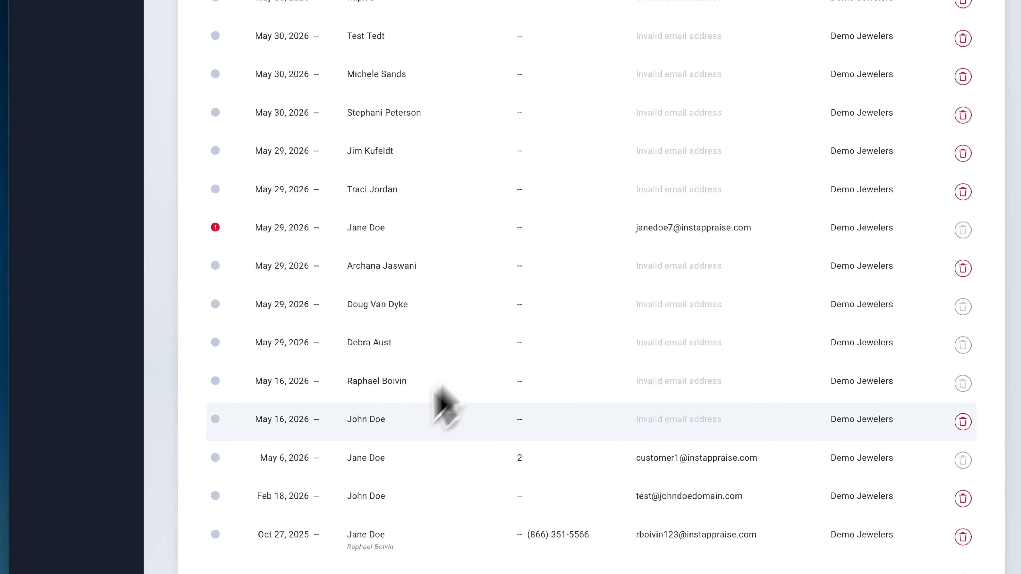
pyautogui.click(361, 458)
pyautogui.scroll(-4, 371, 456)
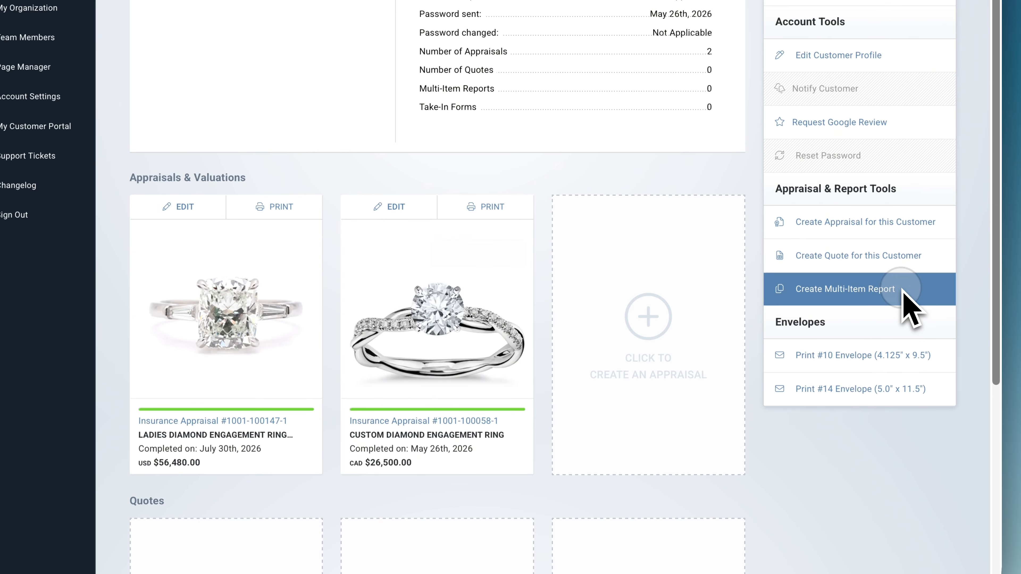
pyautogui.click(890, 289)
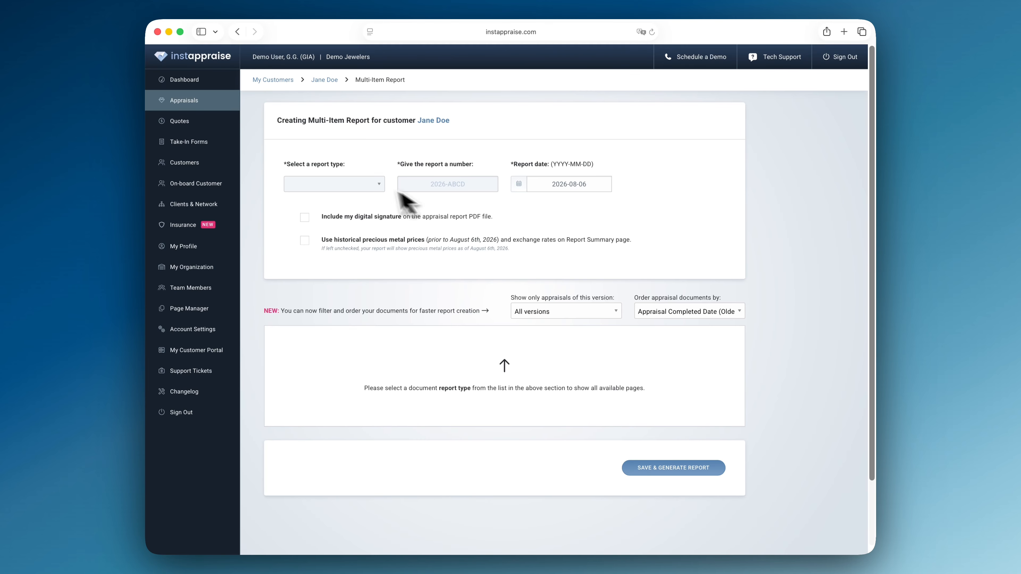
# Set the multi-item report type to Insurance Appraisal.
pyautogui.click(363, 184)
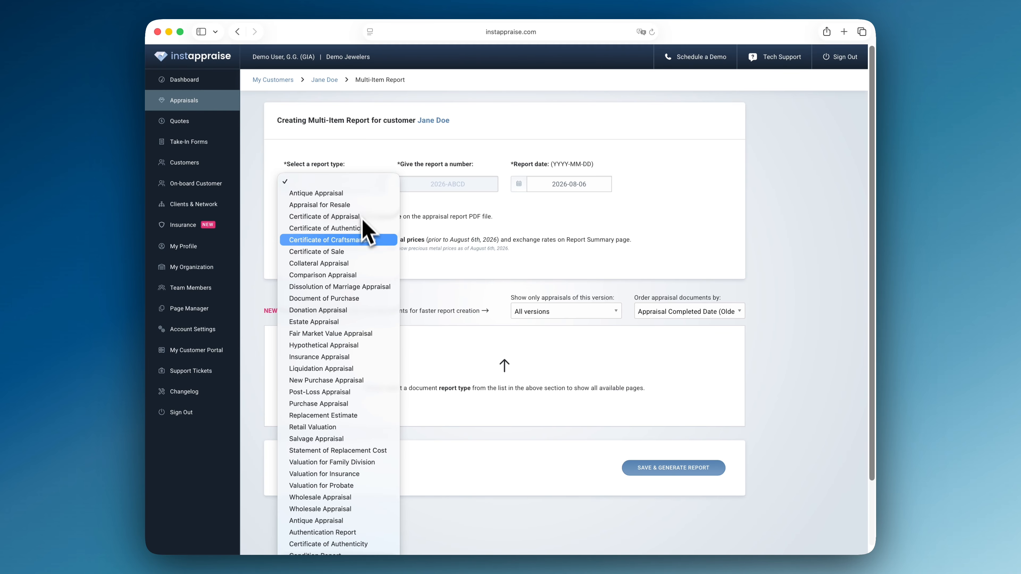
pyautogui.click(360, 367)
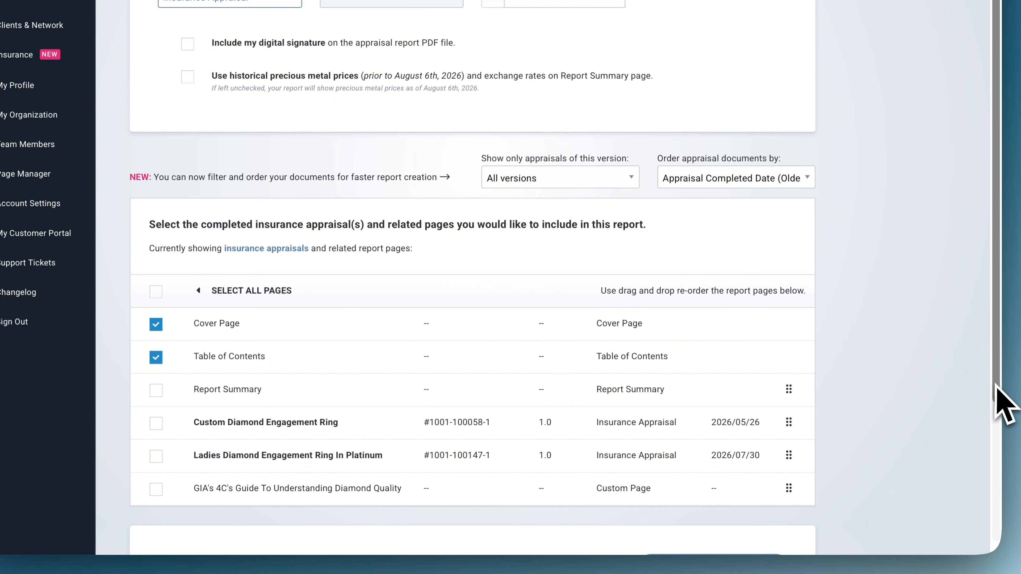
pyautogui.scroll(-3, 996, 386)
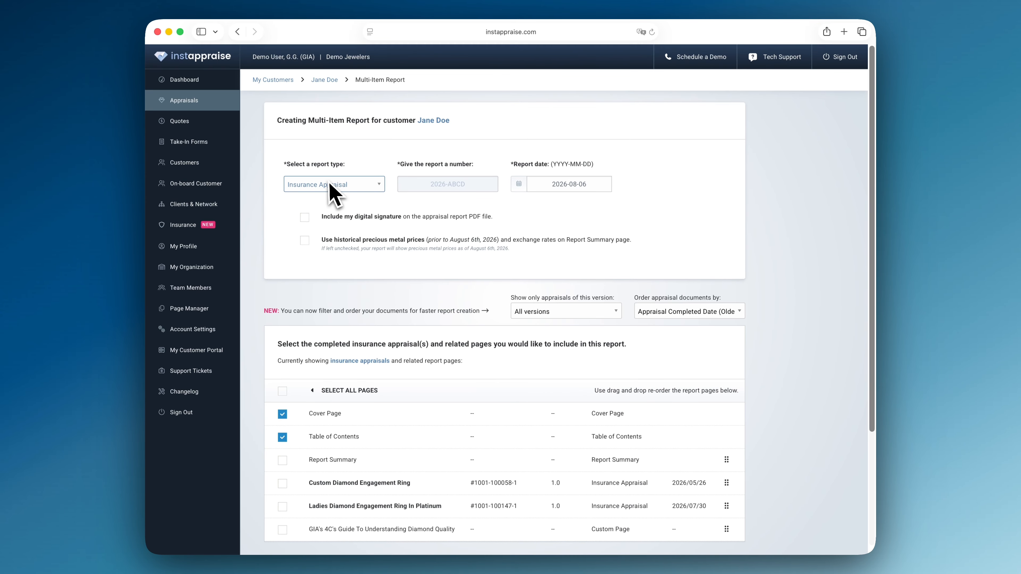
# Switch the report type to Estate Appraisal and then back to Insurance Appraisal.
pyautogui.click(247, 58)
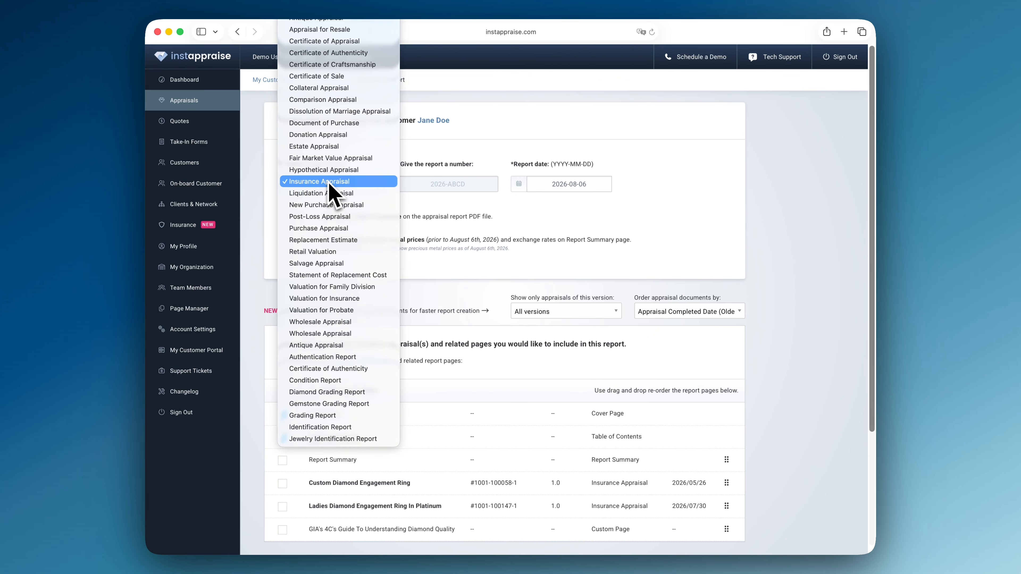
pyautogui.click(332, 147)
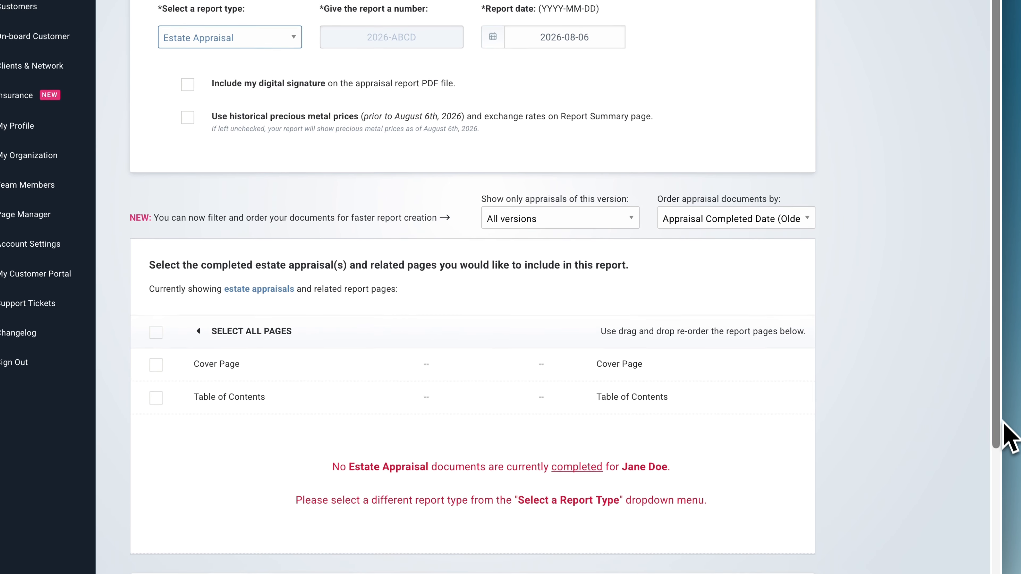
pyautogui.moveTo(1002, 421); pyautogui.dragTo(1001, 470)
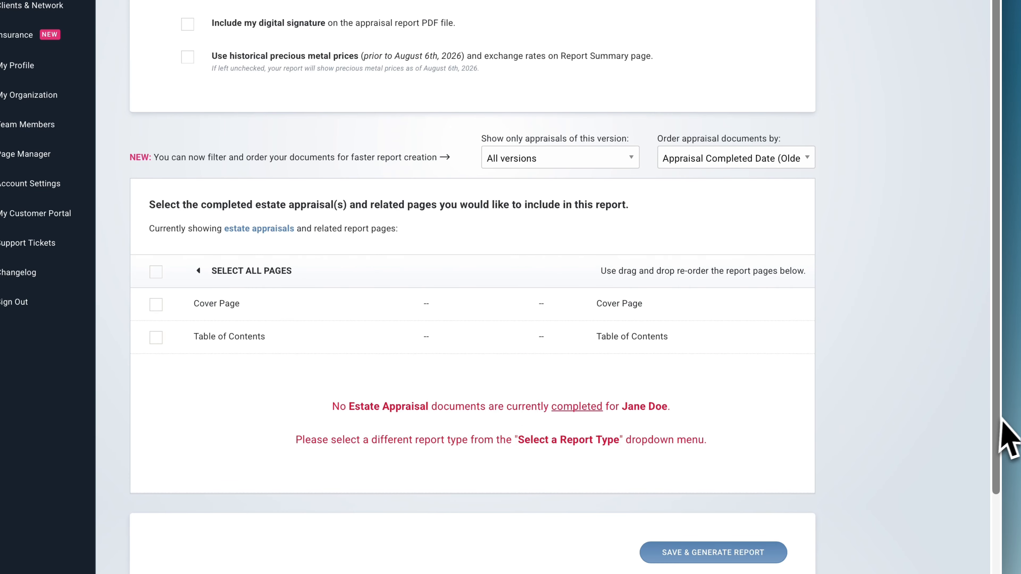
pyautogui.moveTo(998, 419); pyautogui.dragTo(993, 369)
pyautogui.click(235, 46)
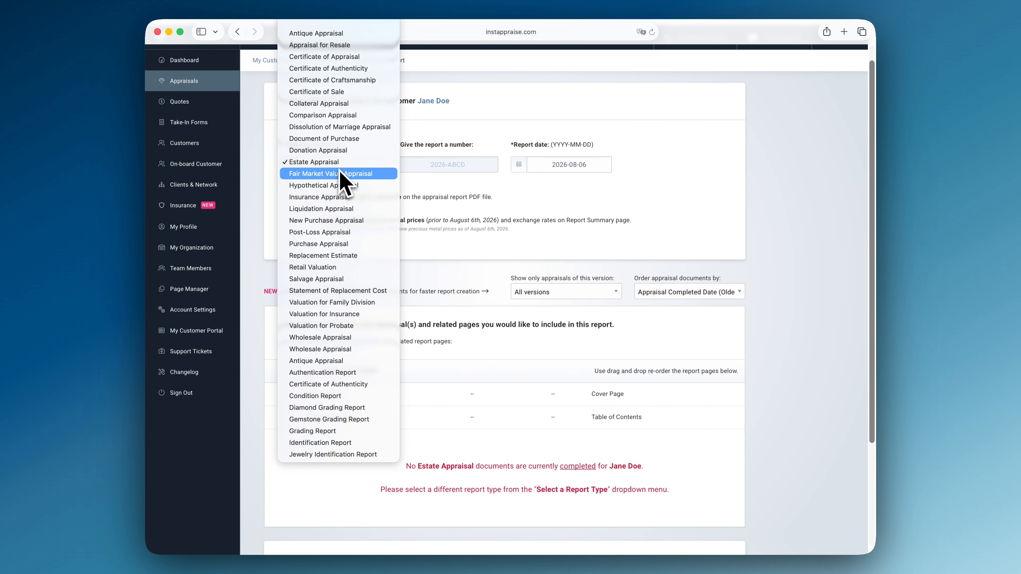
pyautogui.click(337, 197)
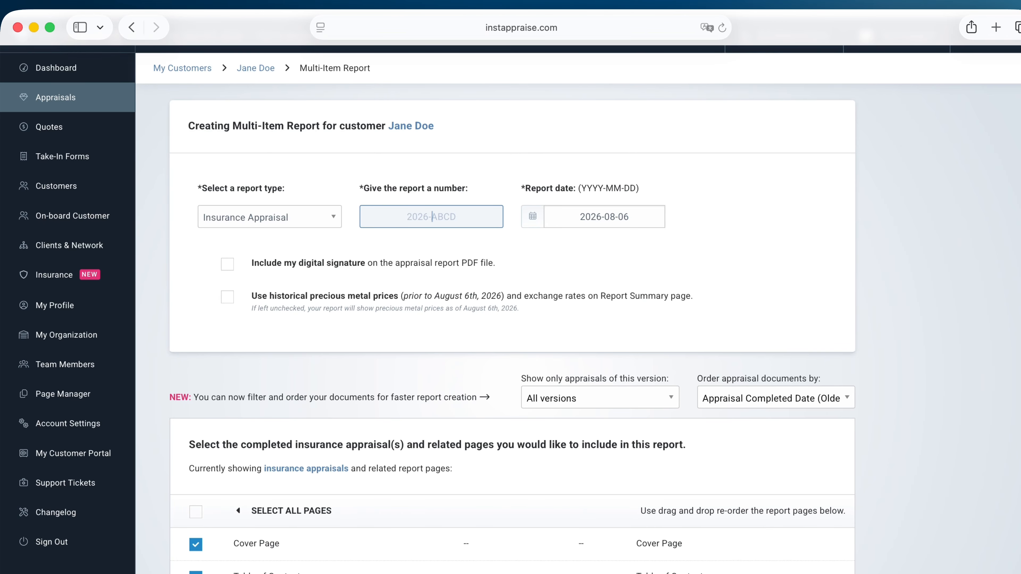
# Number the report 20260806-A and set the report date to 2026-08-06.
pyautogui.write('20260806-A')
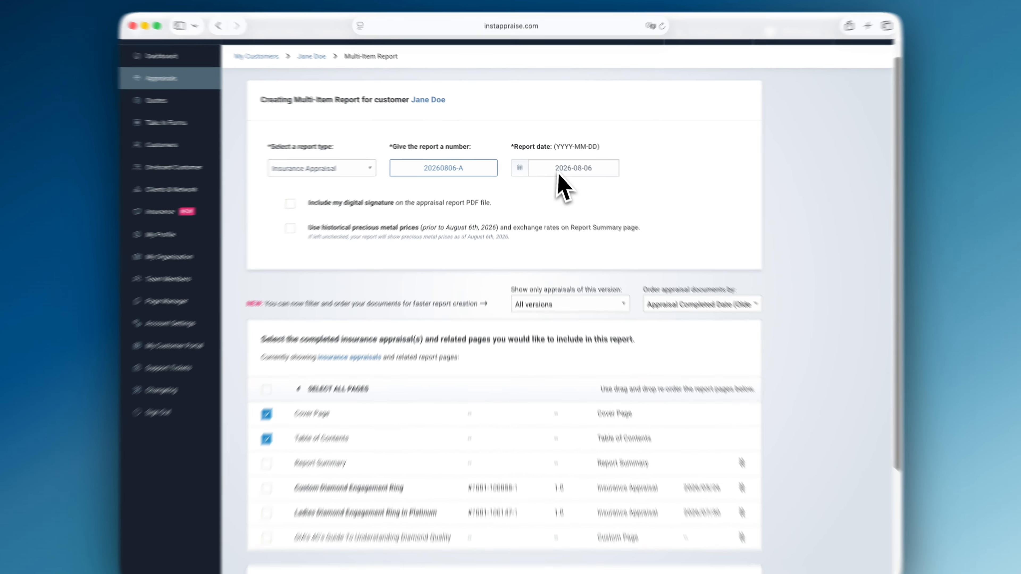
pyautogui.click(609, 221)
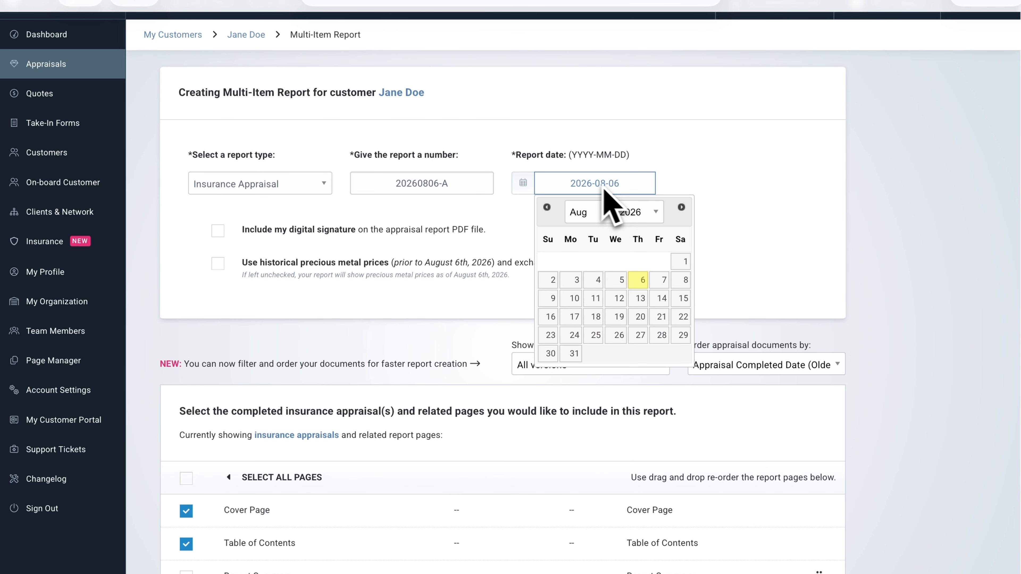
pyautogui.click(546, 207)
pyautogui.click(681, 207)
pyautogui.click(639, 280)
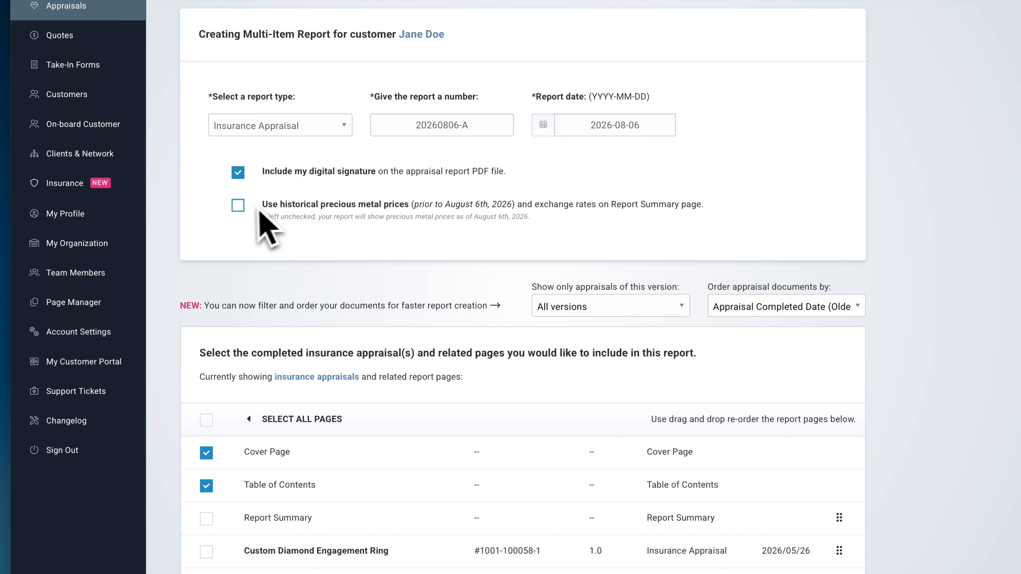
# Try enabling historical precious metal prices and browsing back for a price date, then turn the option off.
pyautogui.click(238, 206)
pyautogui.click(336, 277)
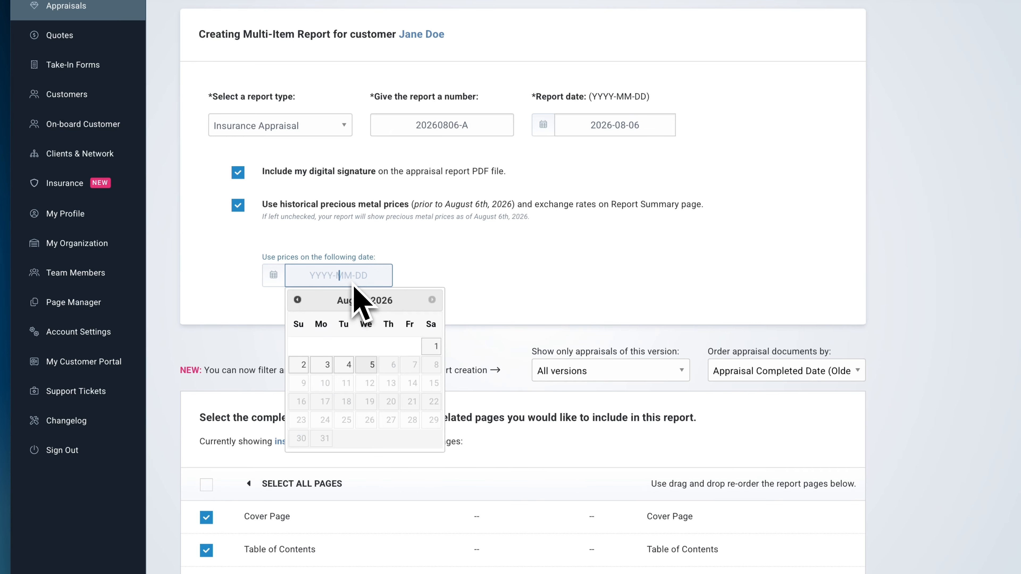
pyautogui.click(299, 305)
pyautogui.click(299, 305)
pyautogui.click(300, 305)
pyautogui.click(299, 305)
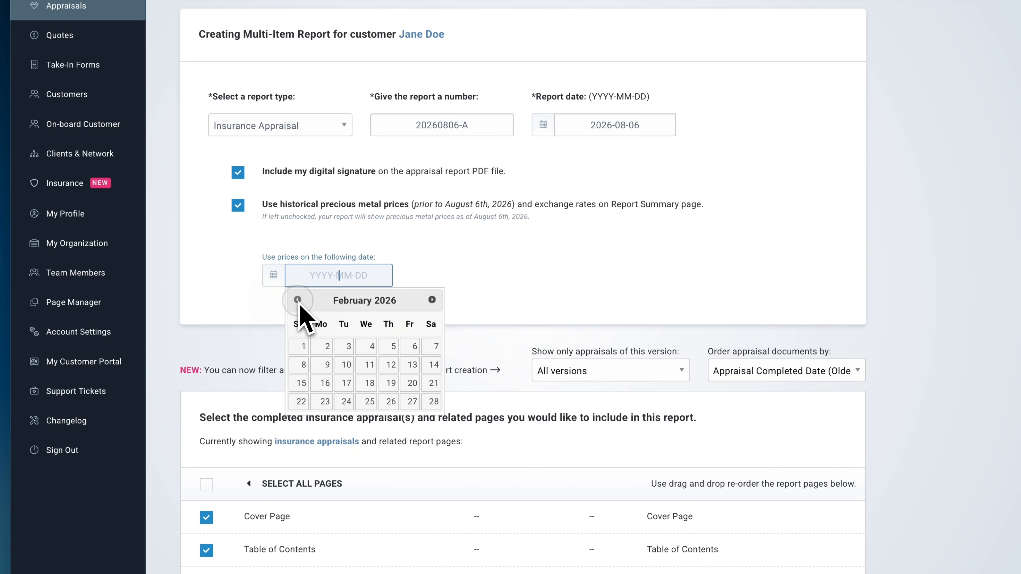
pyautogui.click(300, 304)
pyautogui.click(299, 305)
pyautogui.click(299, 304)
pyautogui.click(300, 304)
pyautogui.click(297, 299)
pyautogui.click(298, 299)
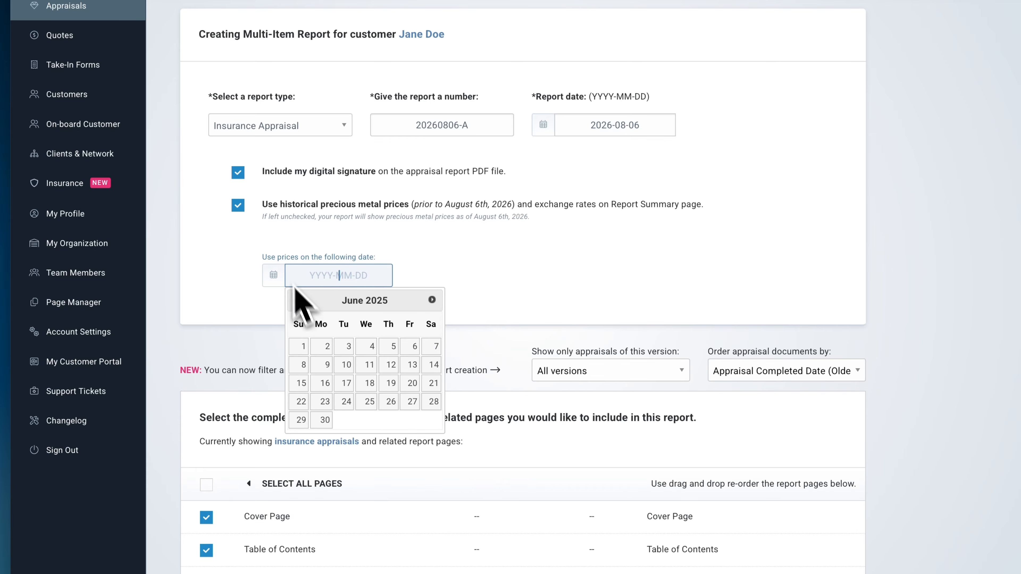
pyautogui.click(238, 206)
pyautogui.click(173, 255)
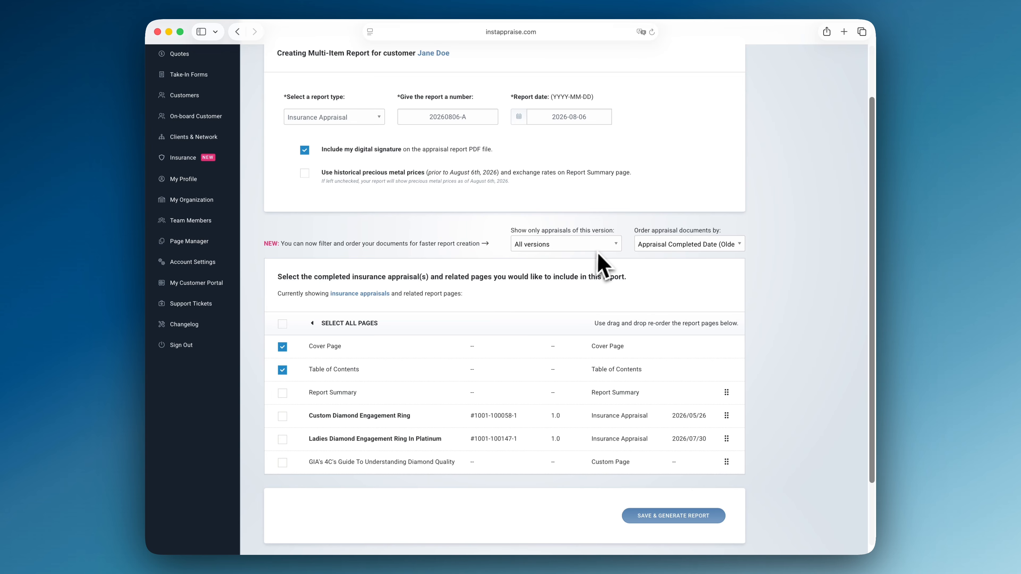
# Reorder the appraisal pages so the Ladies Diamond Engagement Ring In Platinum comes before the Custom Diamond Engagement Ring.
pyautogui.click(616, 245)
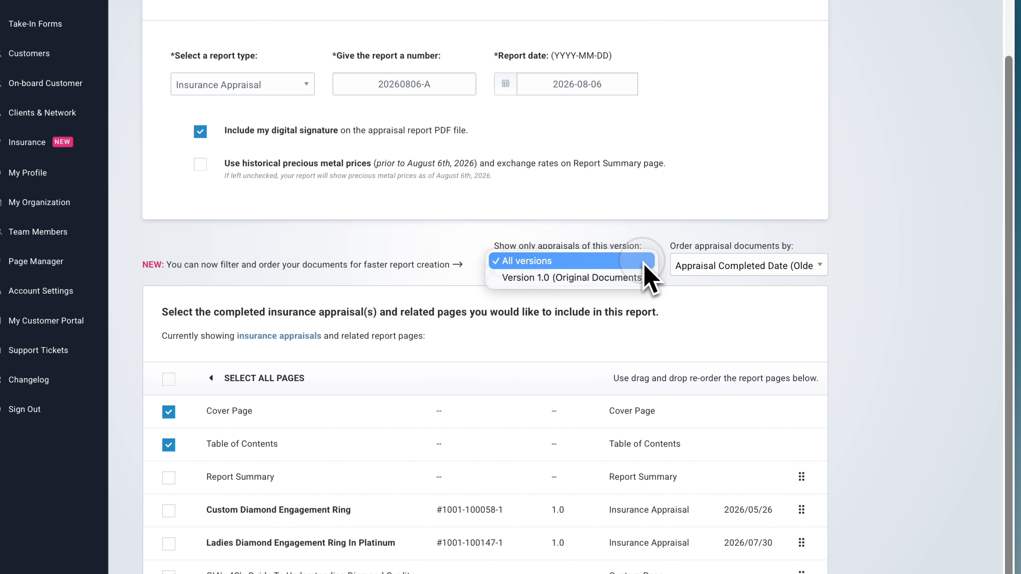
pyautogui.click(616, 244)
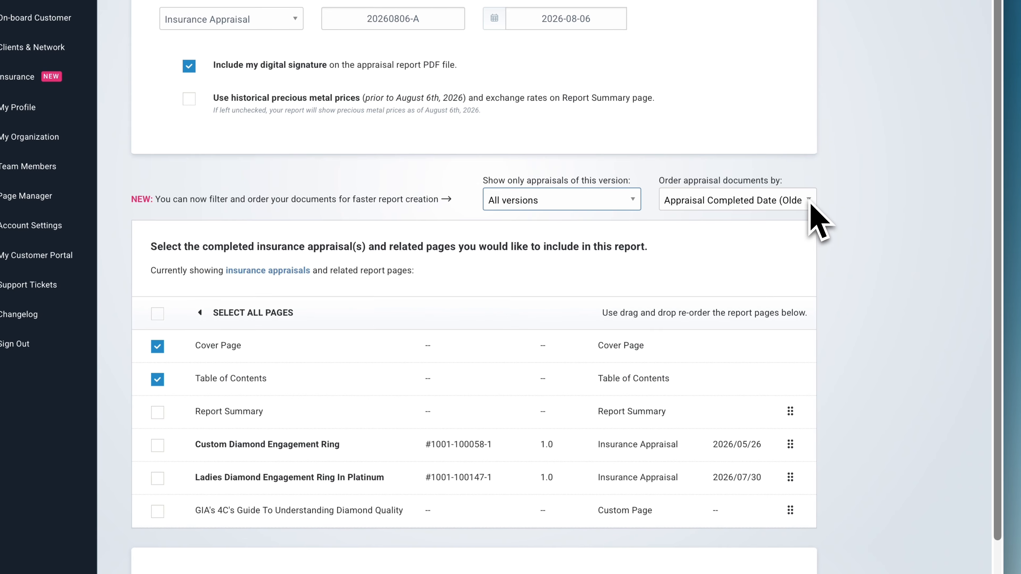
pyautogui.click(739, 244)
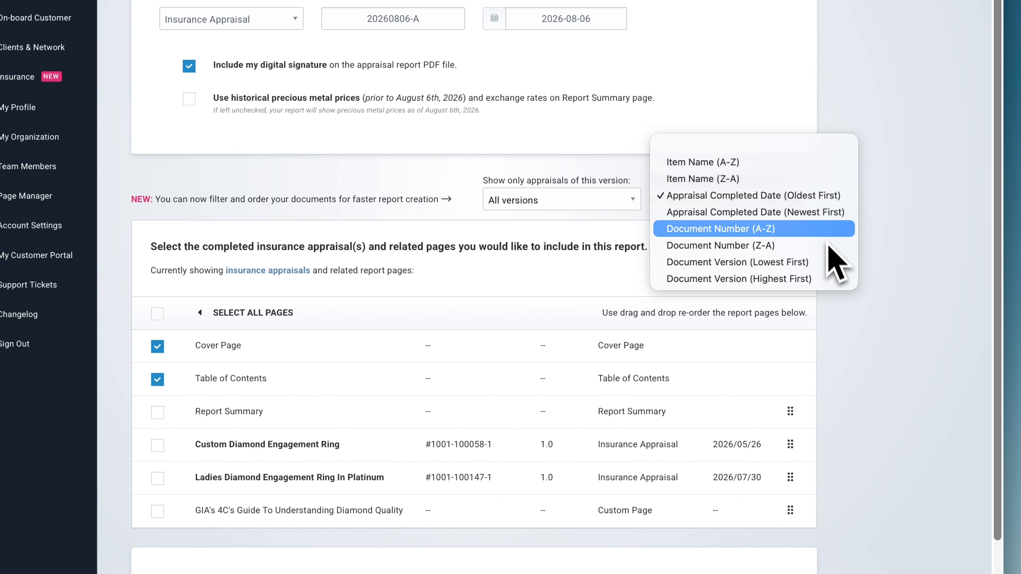
pyautogui.click(786, 201)
pyautogui.moveTo(790, 444); pyautogui.dragTo(804, 417)
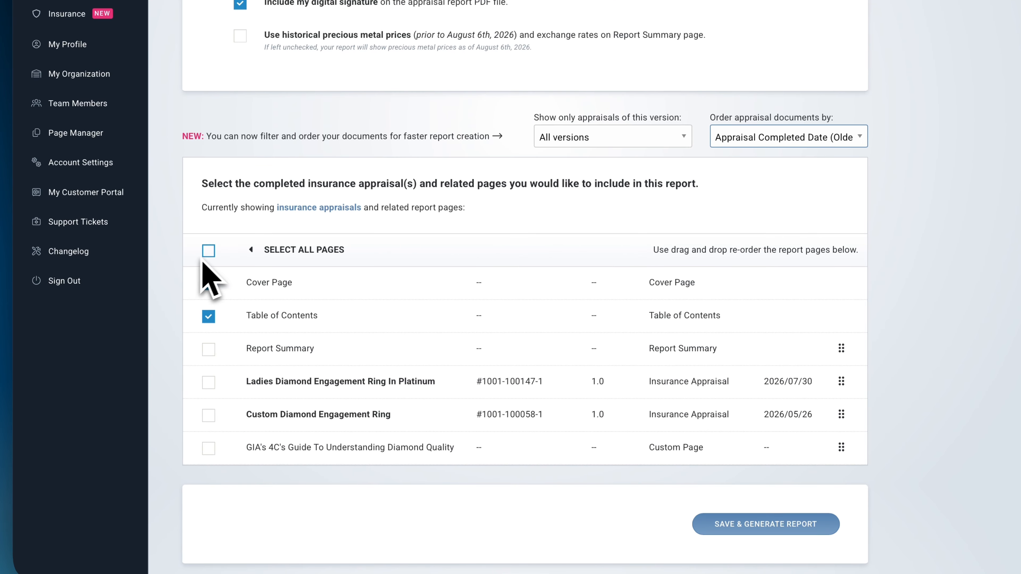
# Select all report pages and save and generate the multi-item report.
pyautogui.click(209, 252)
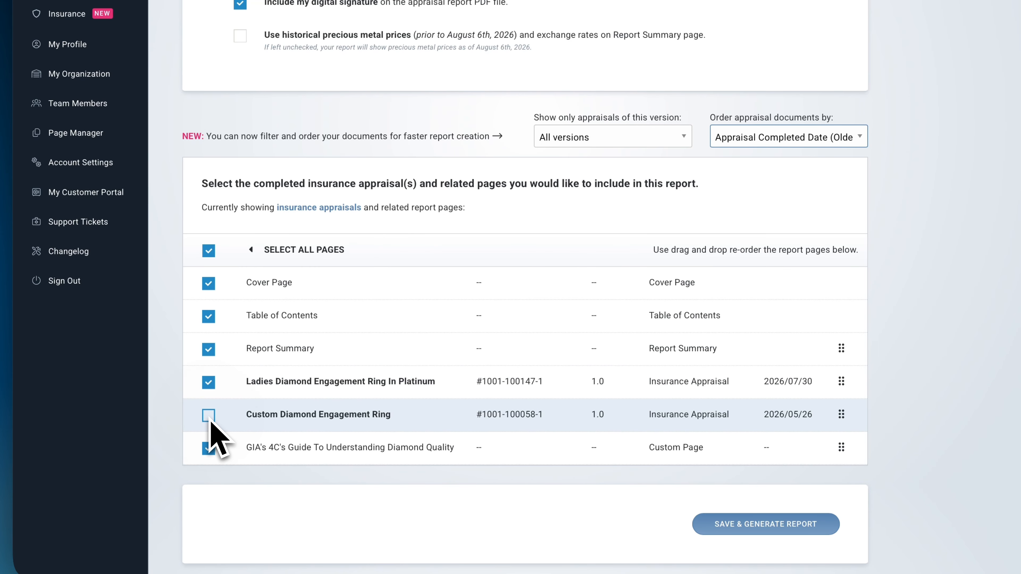
pyautogui.click(209, 417)
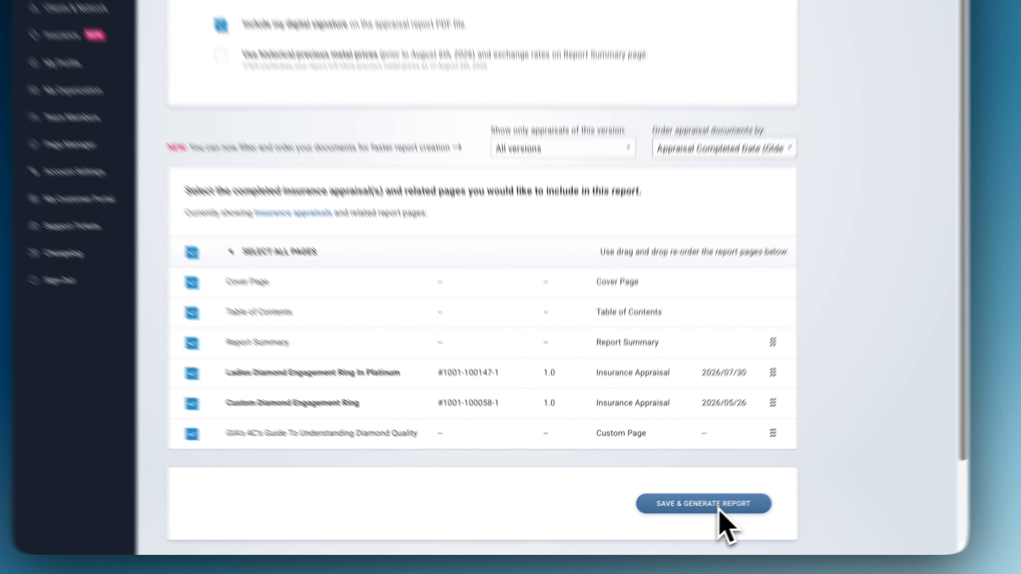
pyautogui.click(718, 508)
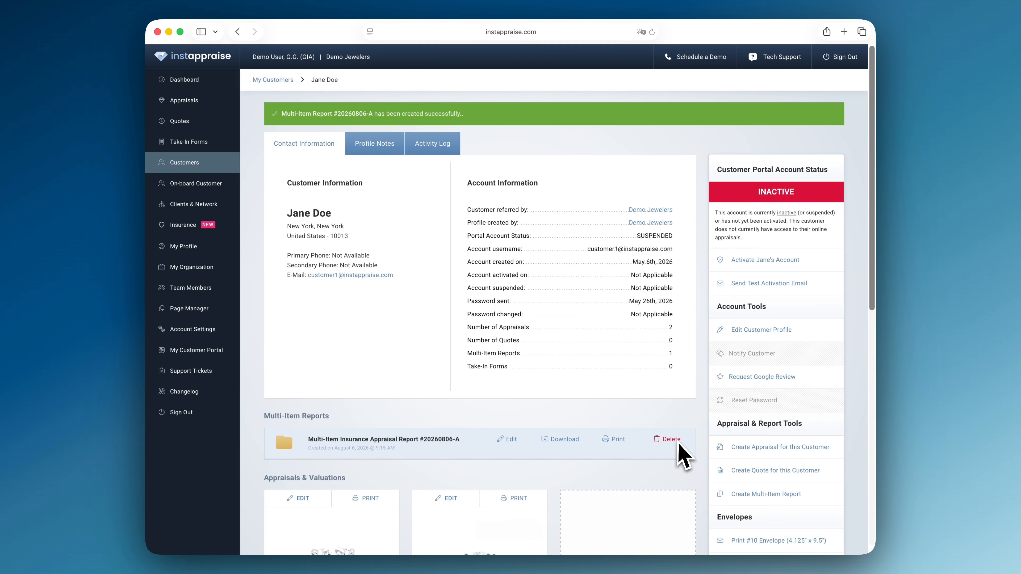
# Delete the new multi-item report from the customer's profile.
pyautogui.scroll(-5, 697, 462)
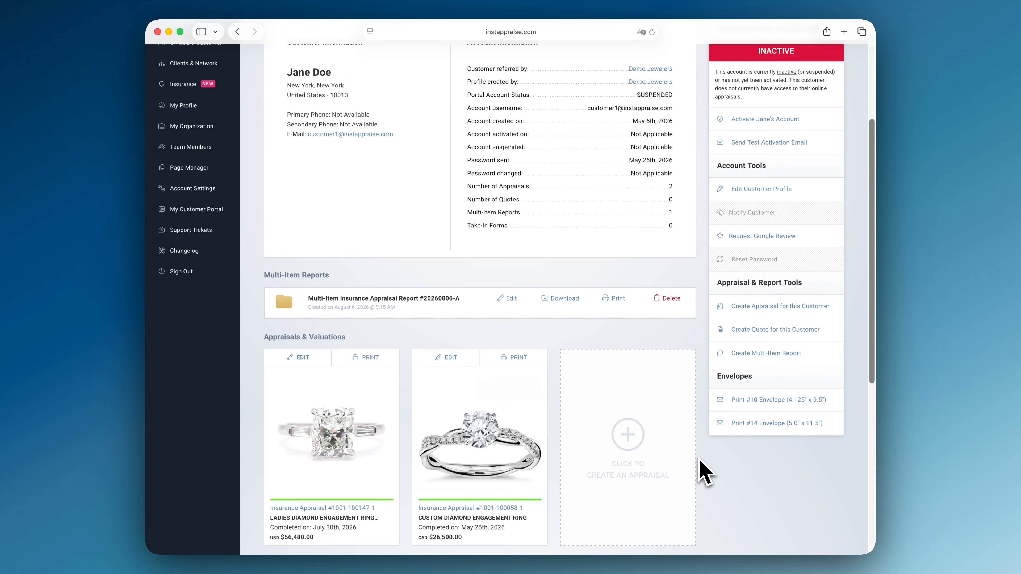
pyautogui.scroll(-1, 715, 473)
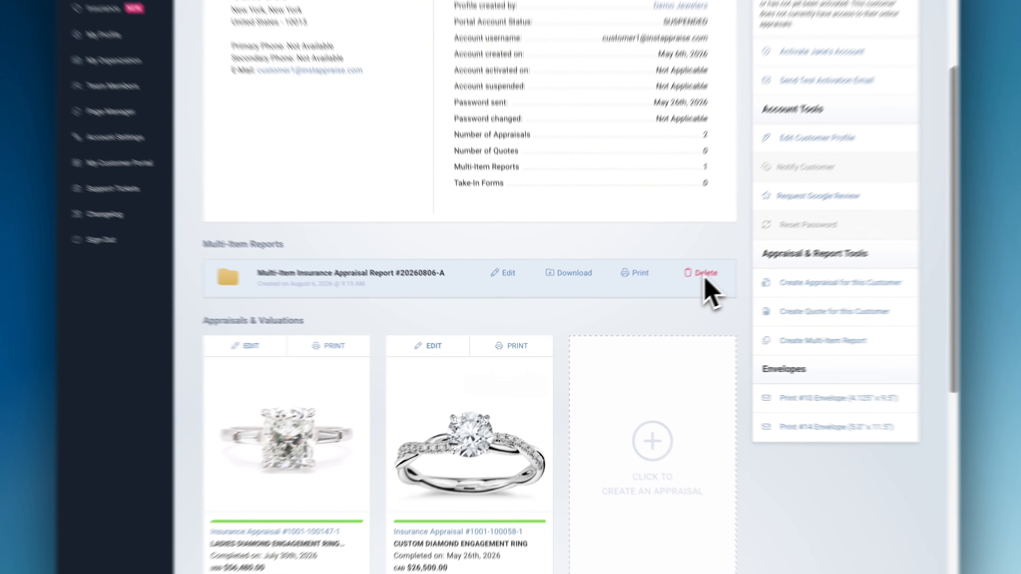
pyautogui.click(671, 293)
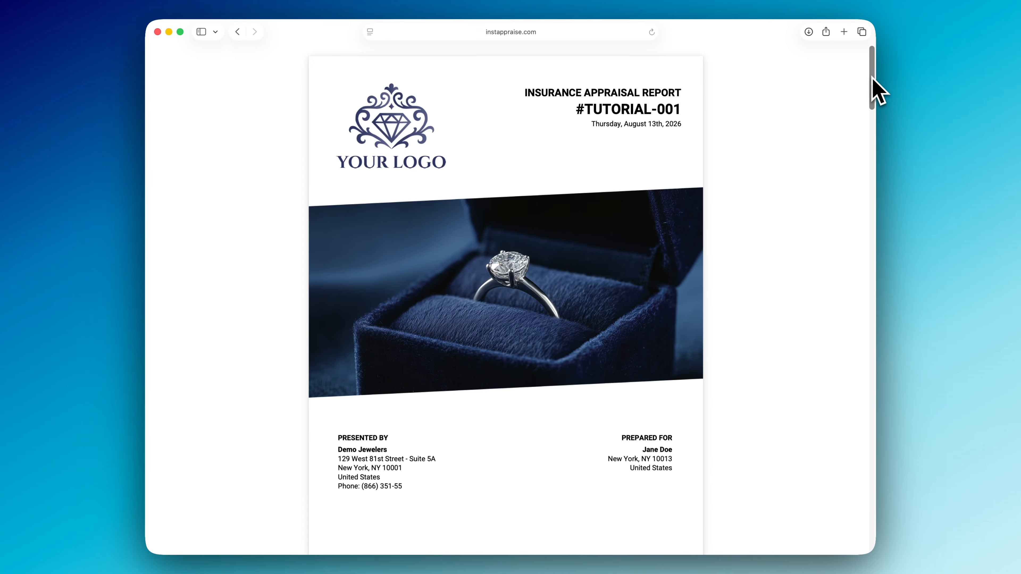
# Review the generated report's cover, contents and summary pages.
pyautogui.scroll(-5, 873, 88)
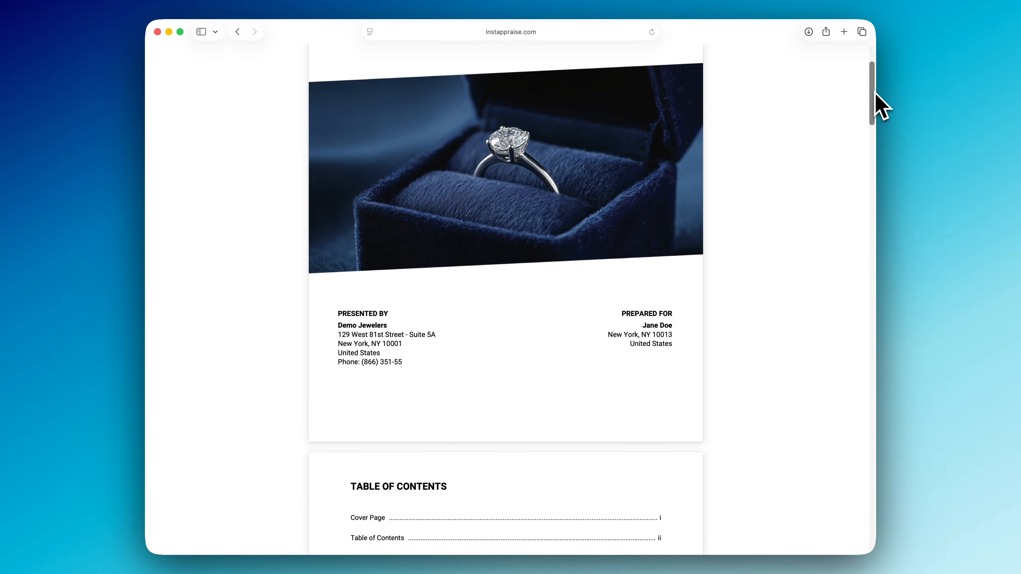
pyautogui.scroll(-10, 877, 93)
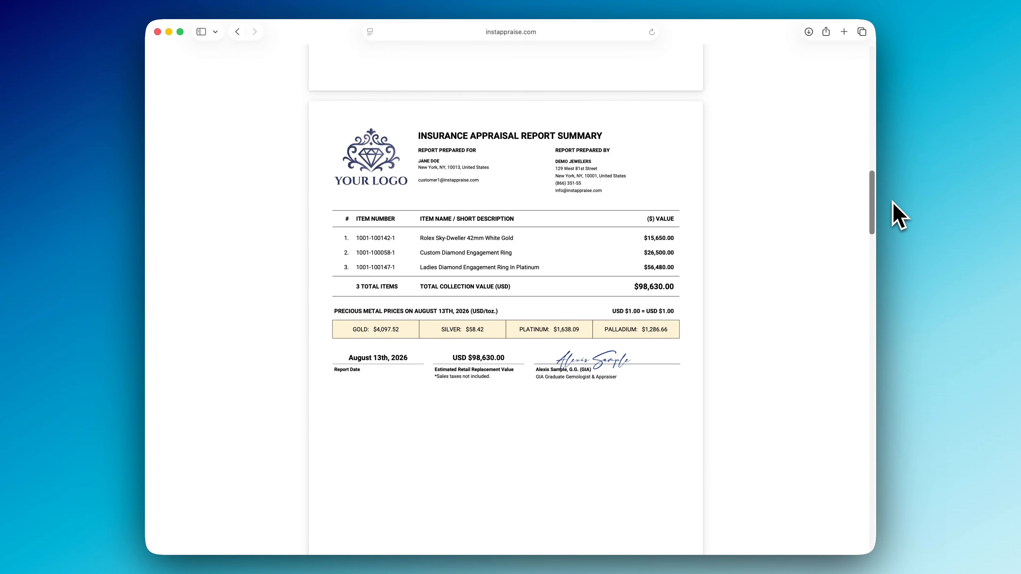